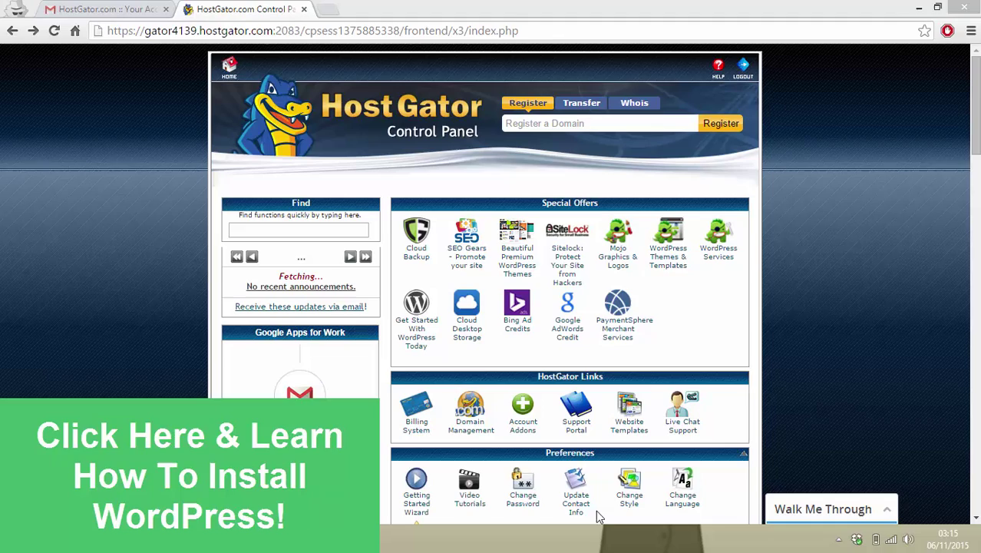
- Open QuickInstall's WordPress page and scroll to the free install option beside the $199 and $399 packages
scroll(975, 108, down, 7)
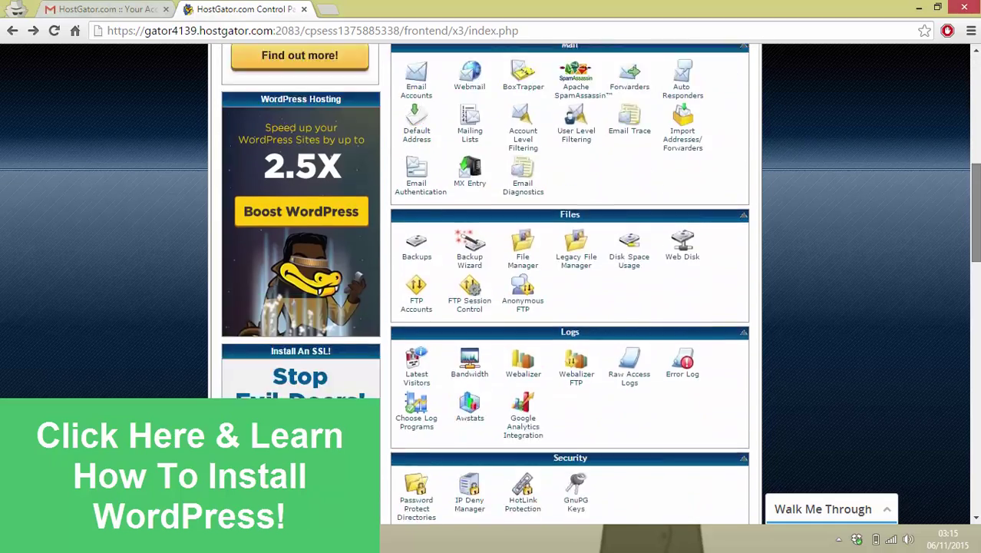
scroll(570, 284, down, 6)
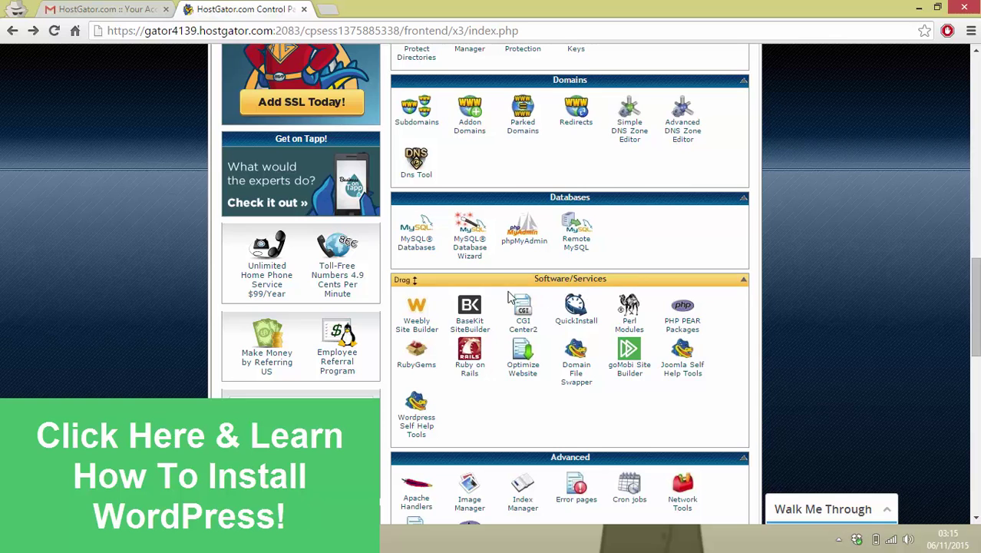
click(577, 315)
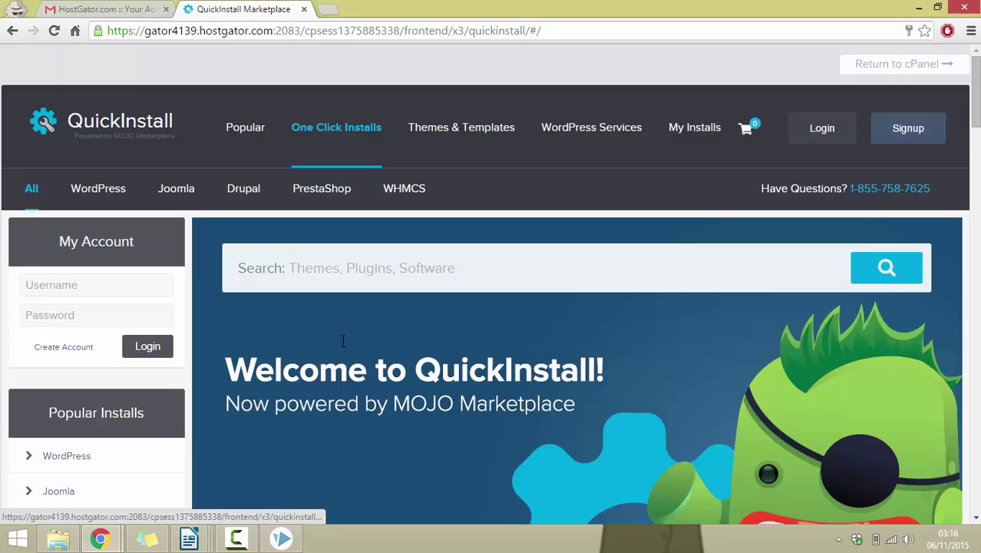
click(125, 459)
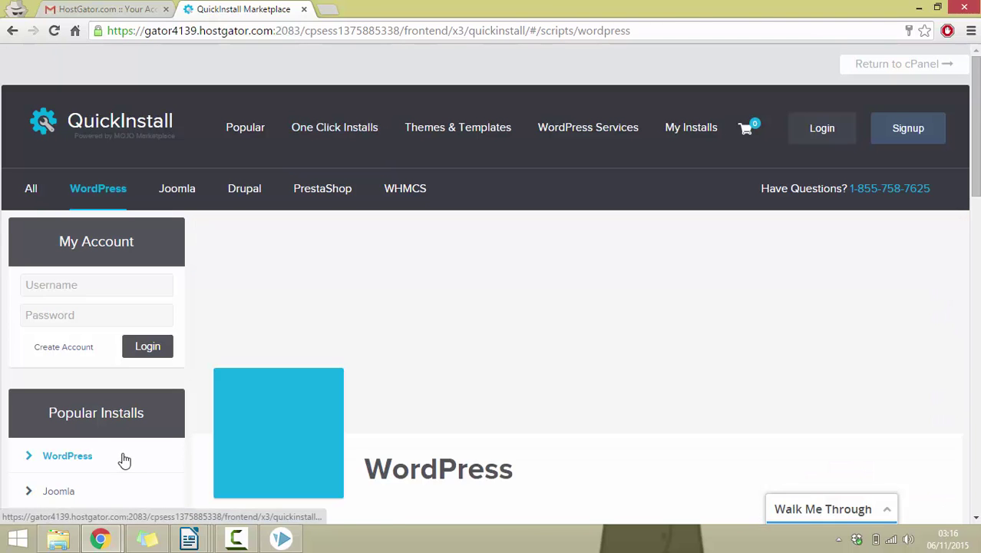
scroll(123, 459, down, 7)
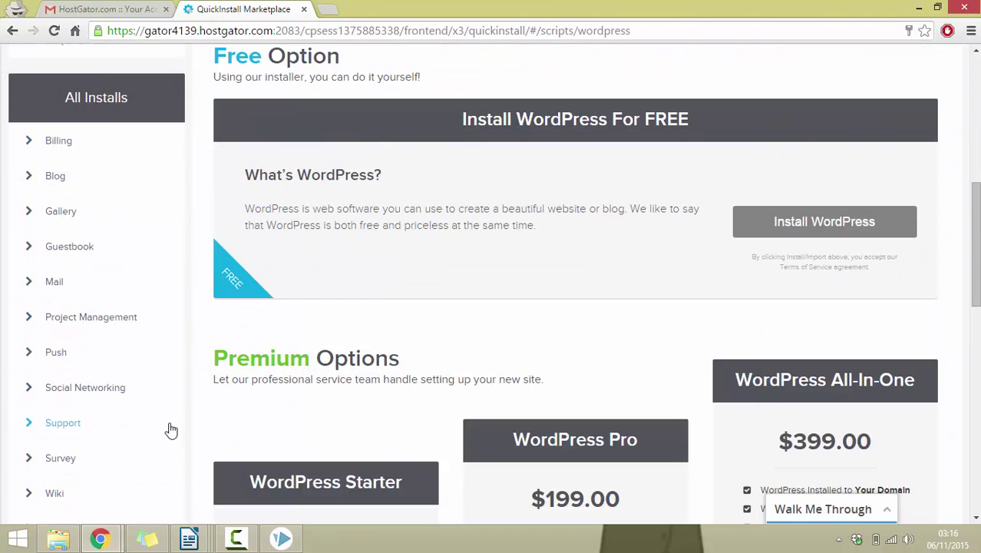
- Start the free WordPress install form with martiesblog.com selected as the domain
click(830, 221)
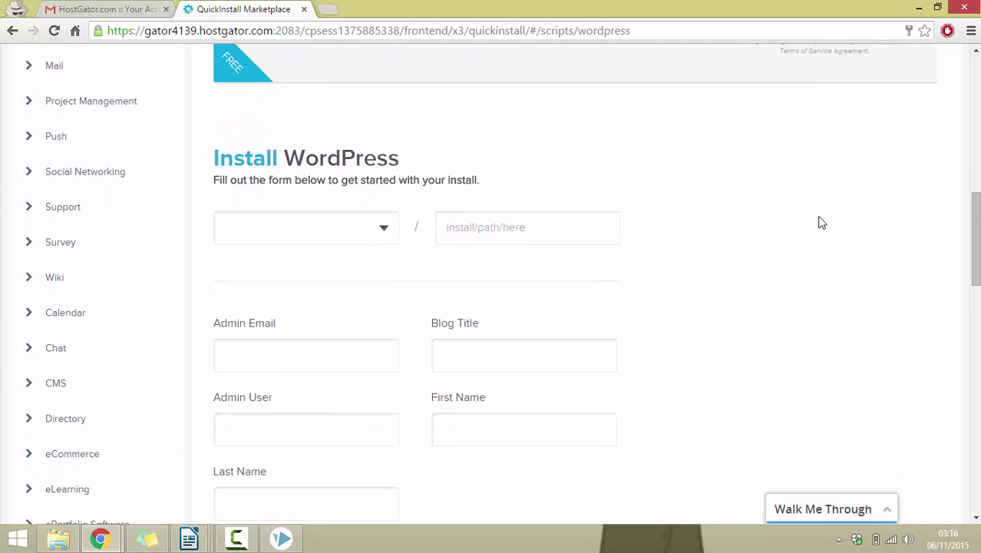
click(341, 236)
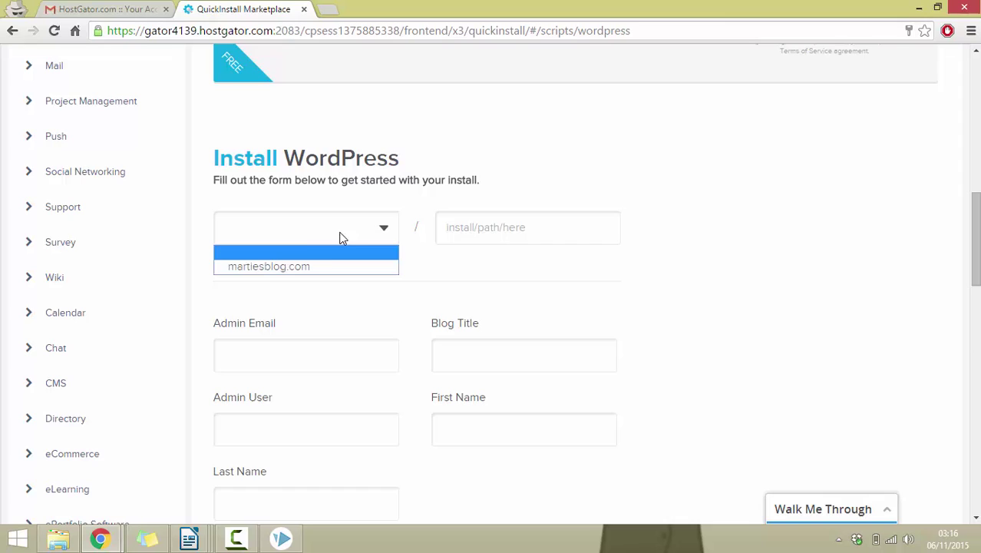
click(310, 271)
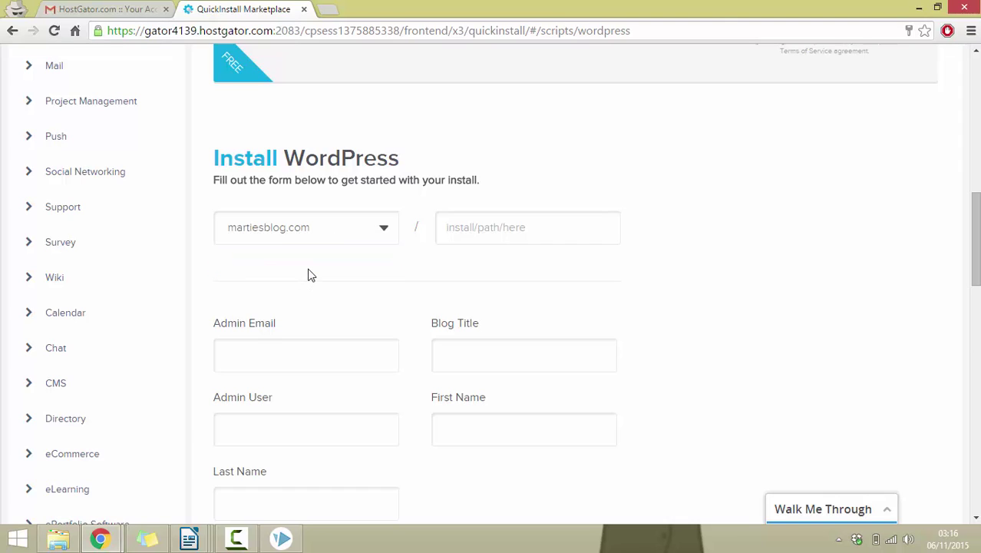
click(538, 231)
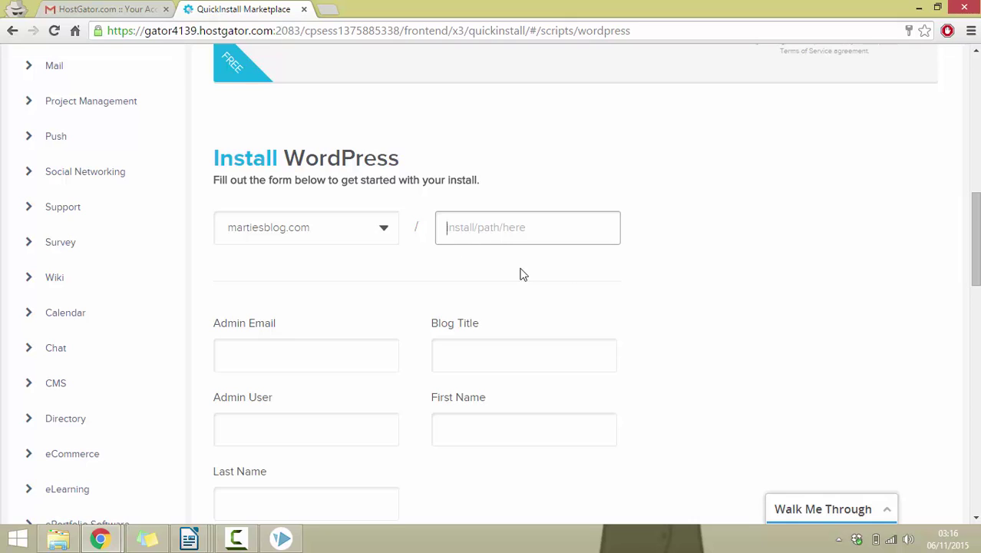
- Check the existing martiesblog.com site in an incognito tab, then return to the install form
click(329, 10)
text(ma)
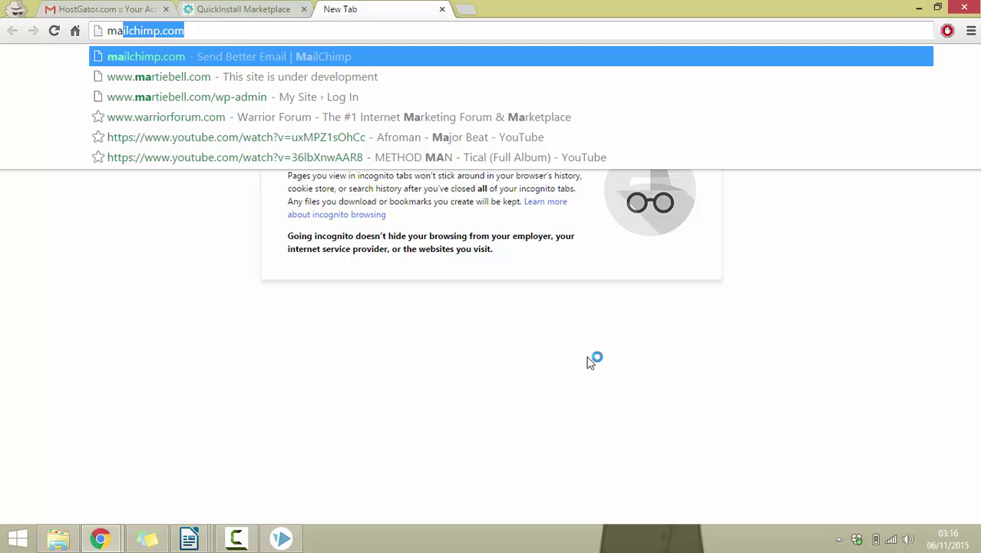
text(rtiesbblo)
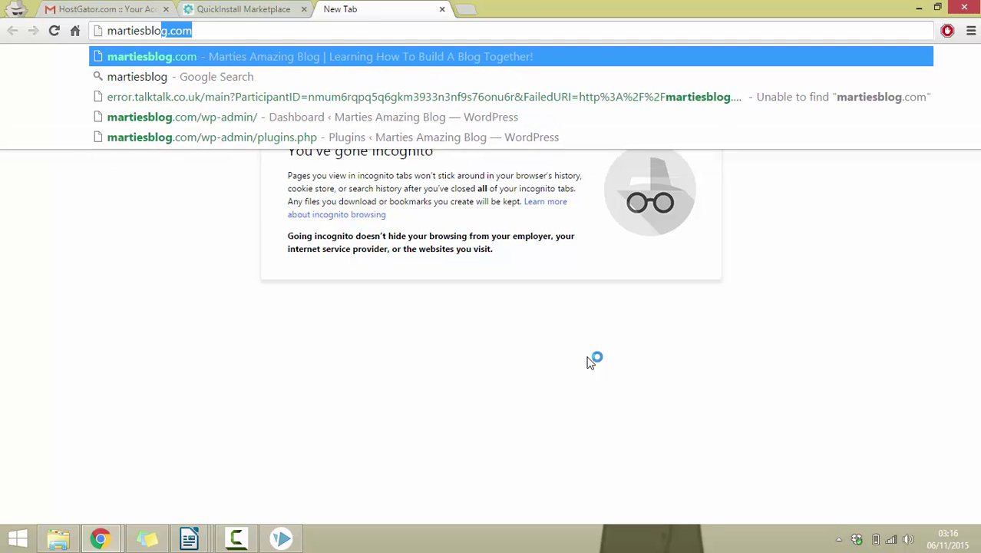
text(g)
key(Return)
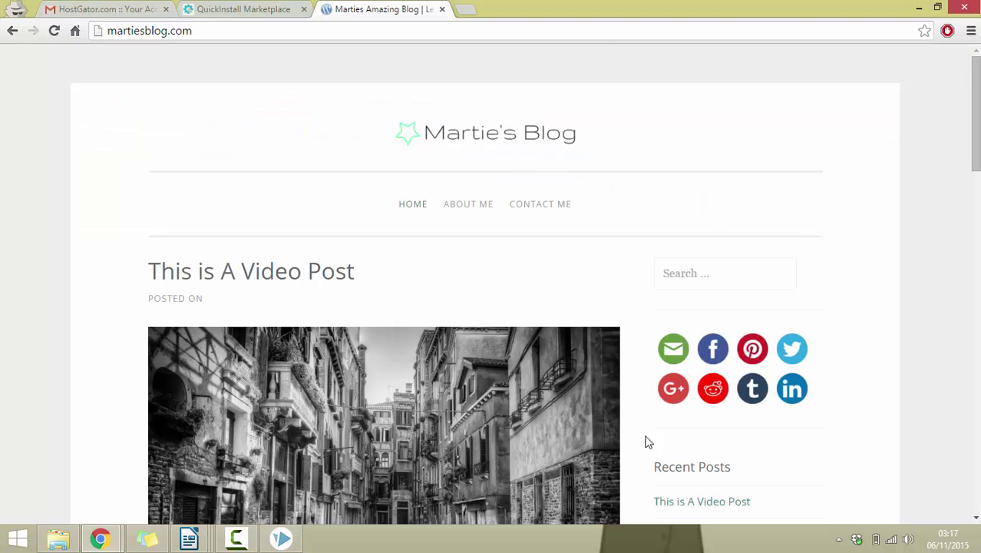
drag(976, 97, 977, 99)
click(218, 10)
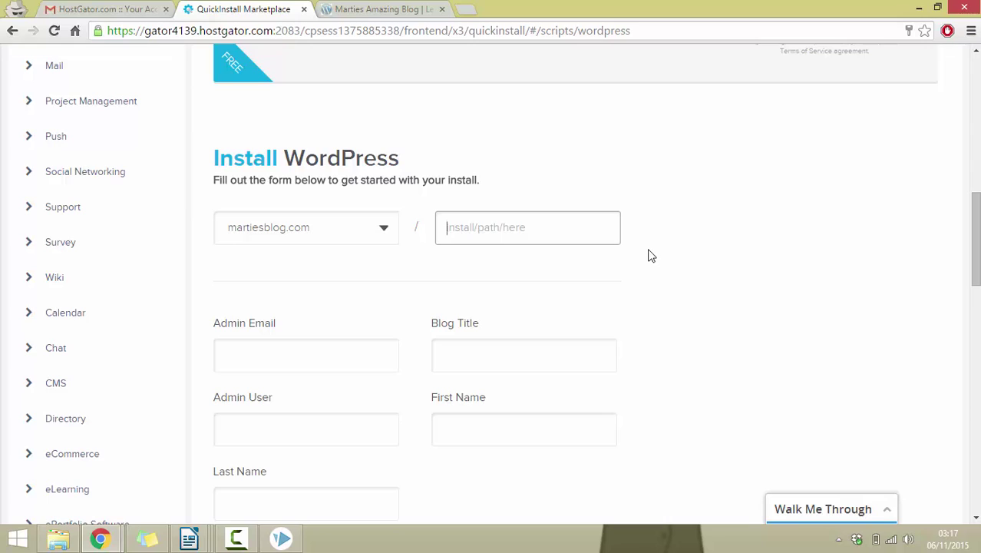
- Enter 'example' as the install path and fill in the admin e-mail address
text(example)
click(369, 346)
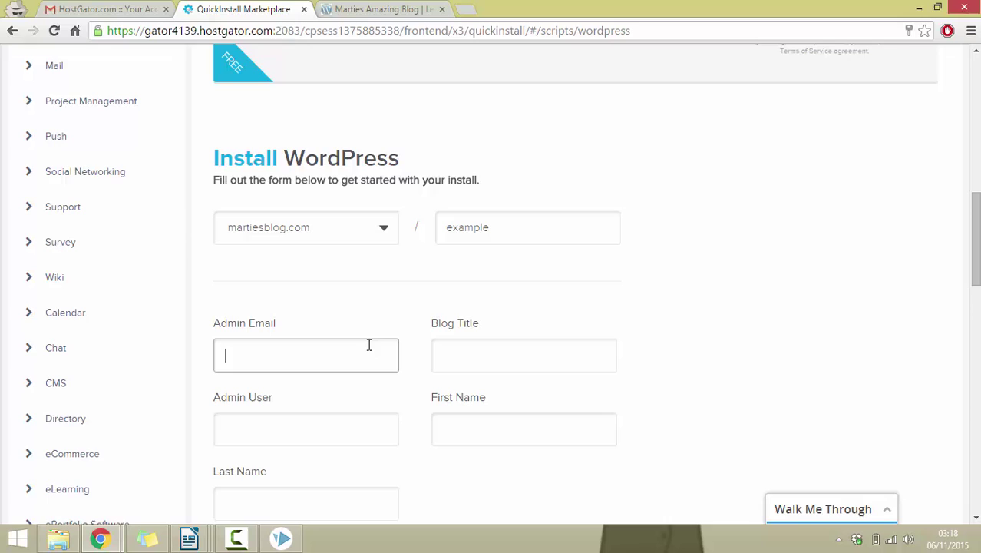
click(502, 352)
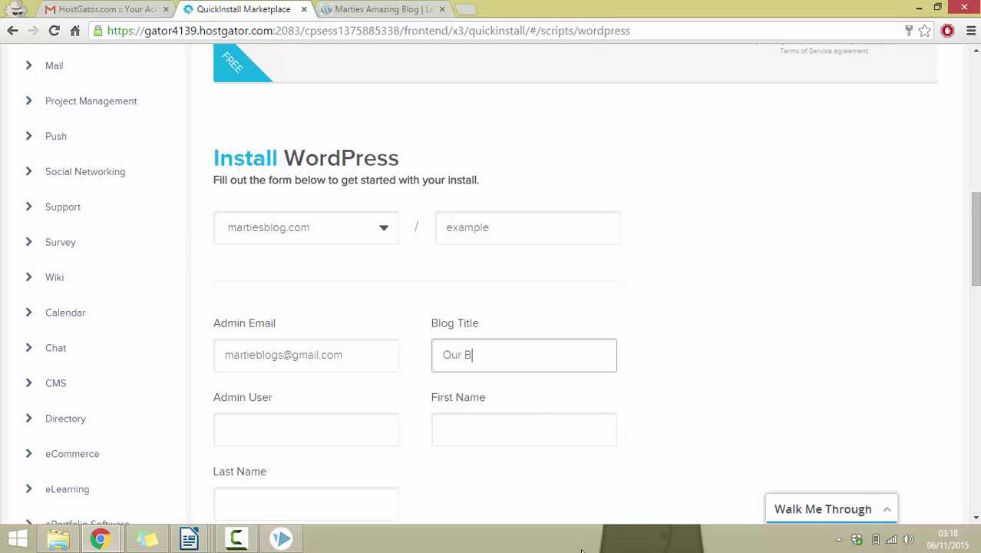
- Set the admin username to Admin and enter the admin's first and last name
key(Tab)
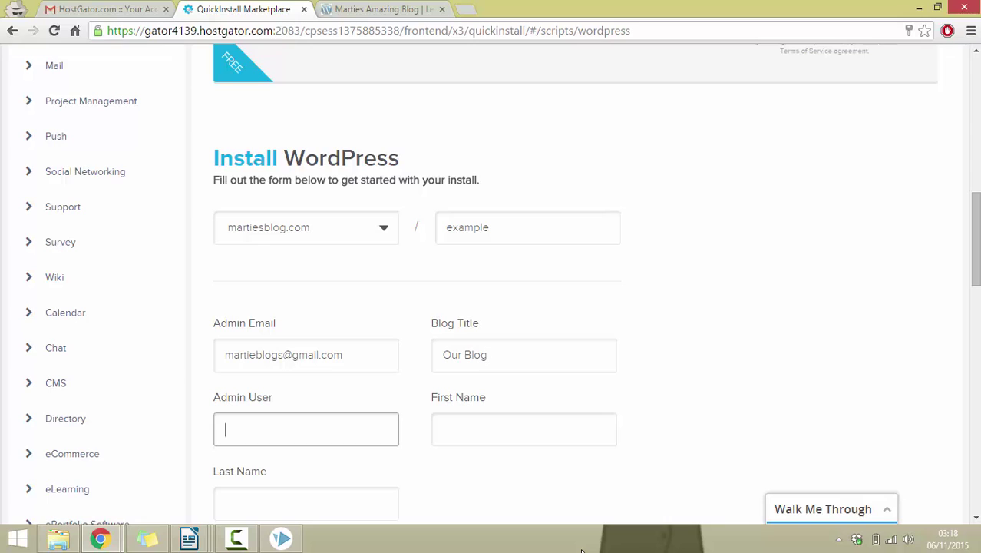
key(Tab)
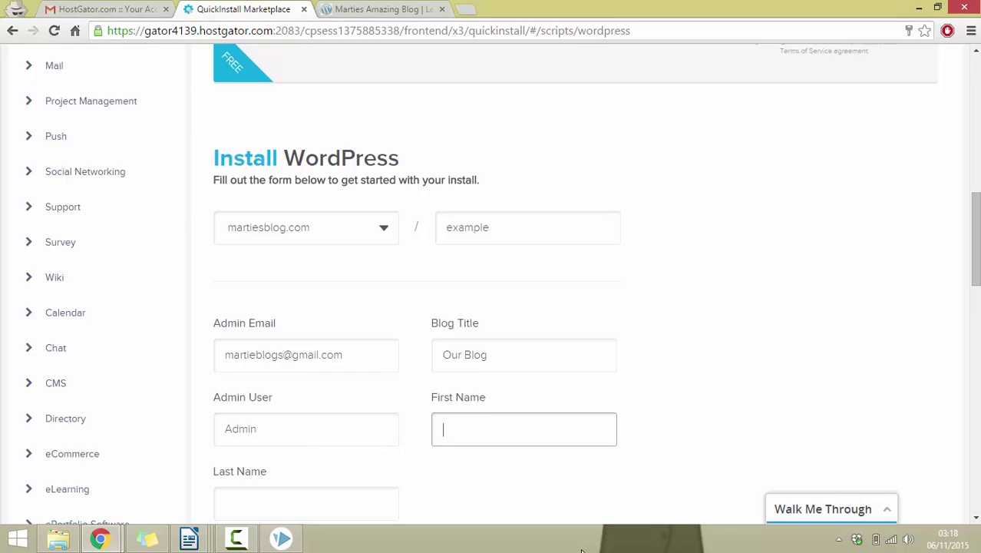
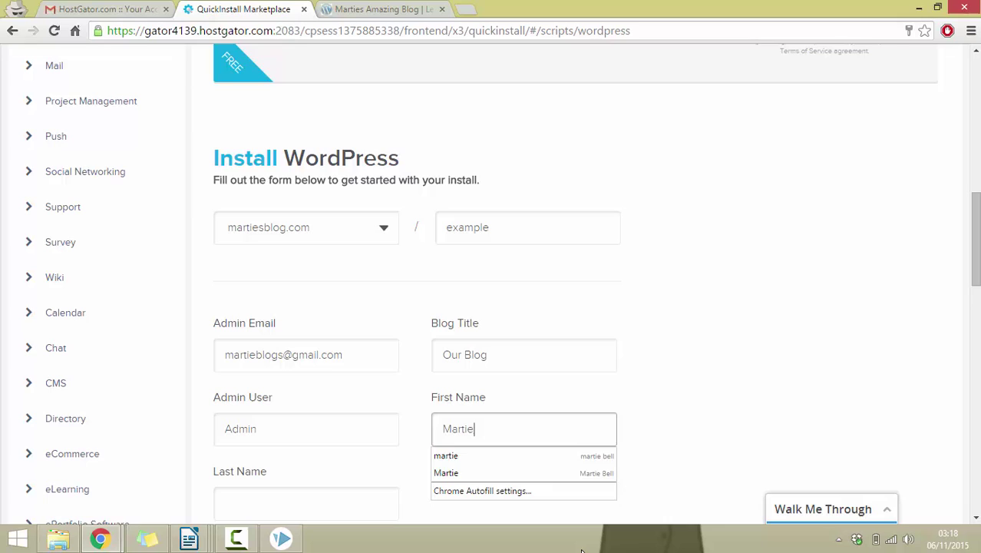
key(Tab)
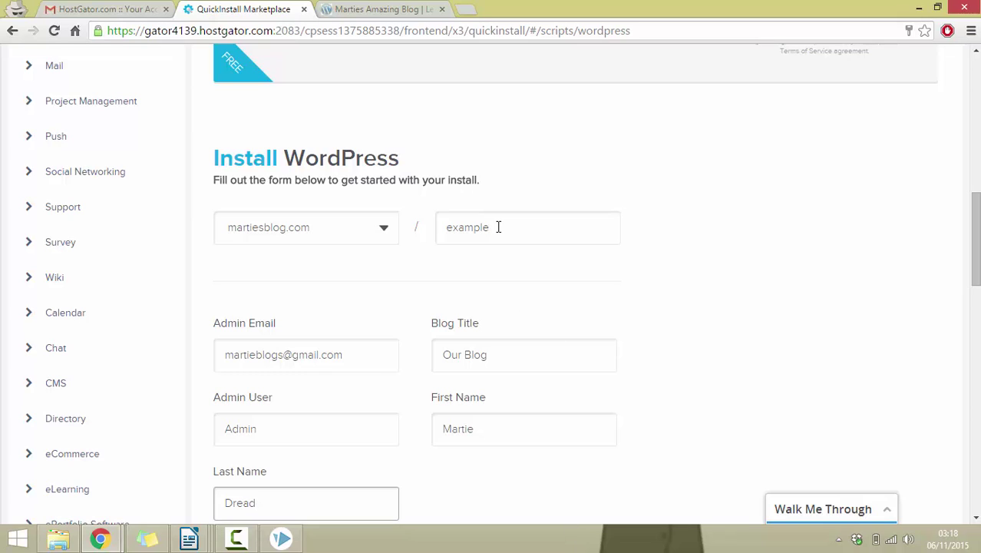
- Confirm the martiesblog.com/example path and launch the WordPress installation
drag(497, 226, 388, 241)
click(467, 256)
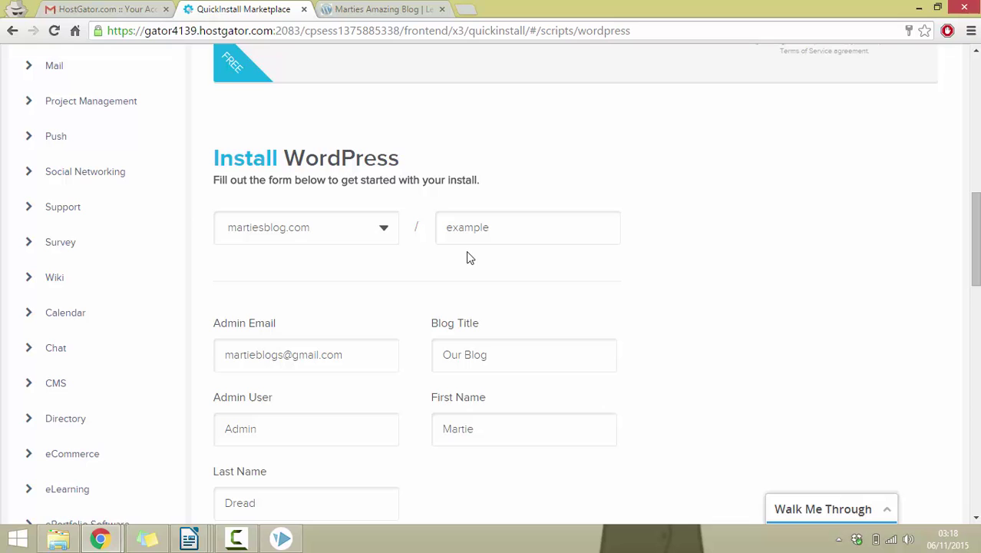
scroll(466, 309, down, 2)
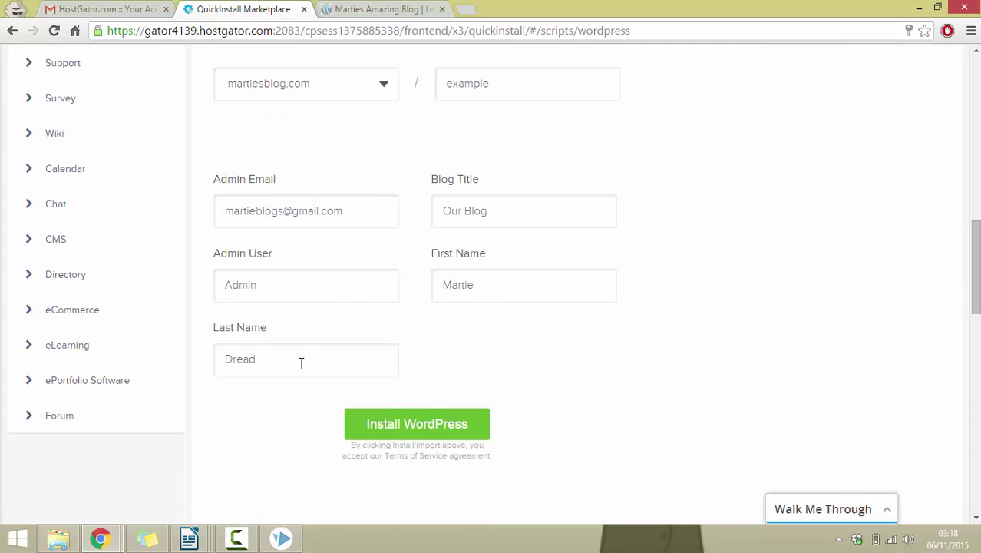
click(444, 424)
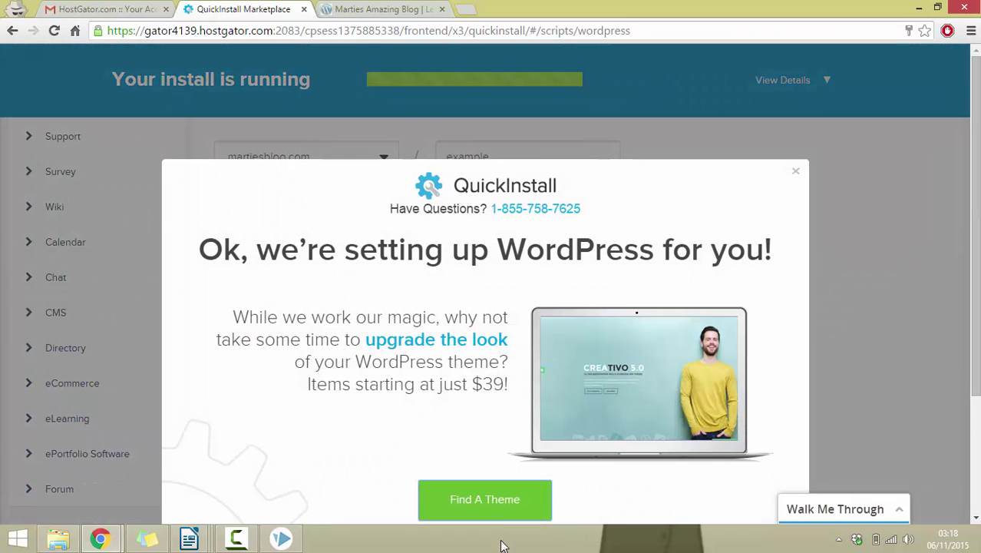
- Dismiss the theme popup, copy the generated admin password, and open the new site's admin login
click(796, 172)
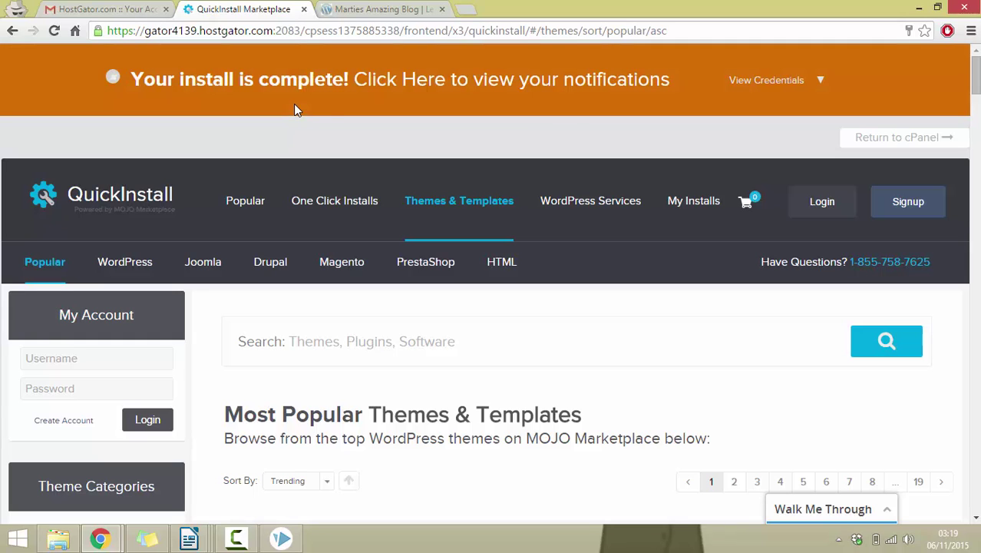
click(819, 82)
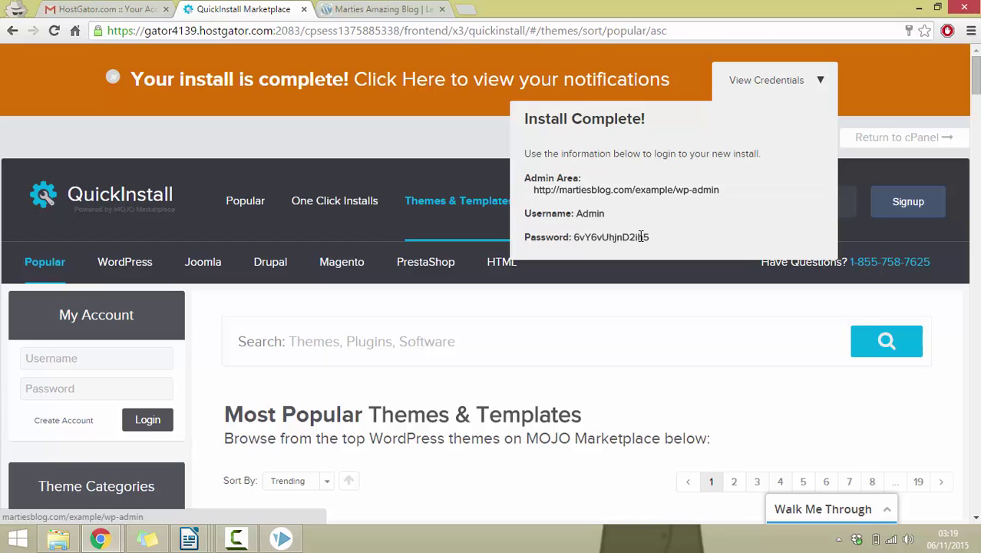
drag(653, 238, 575, 237)
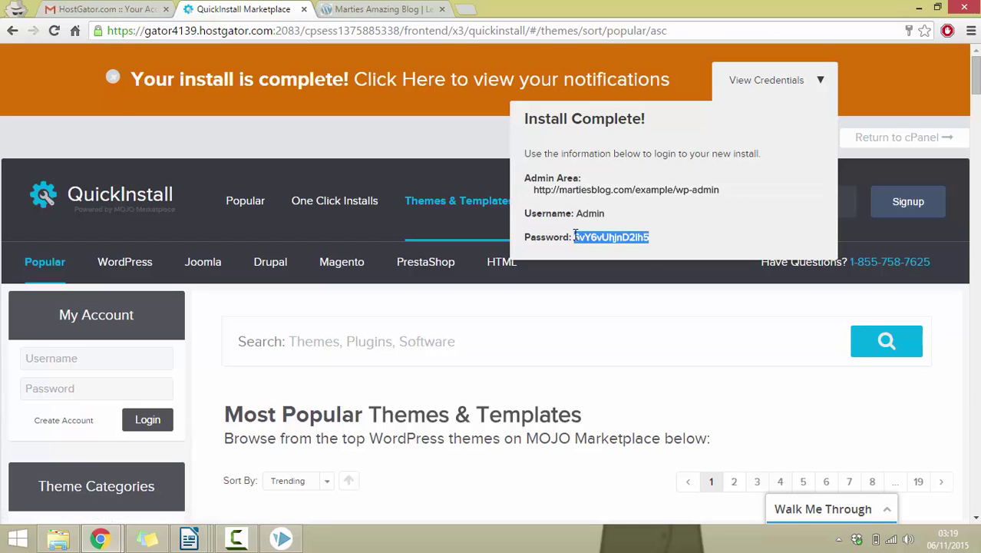
click(621, 197)
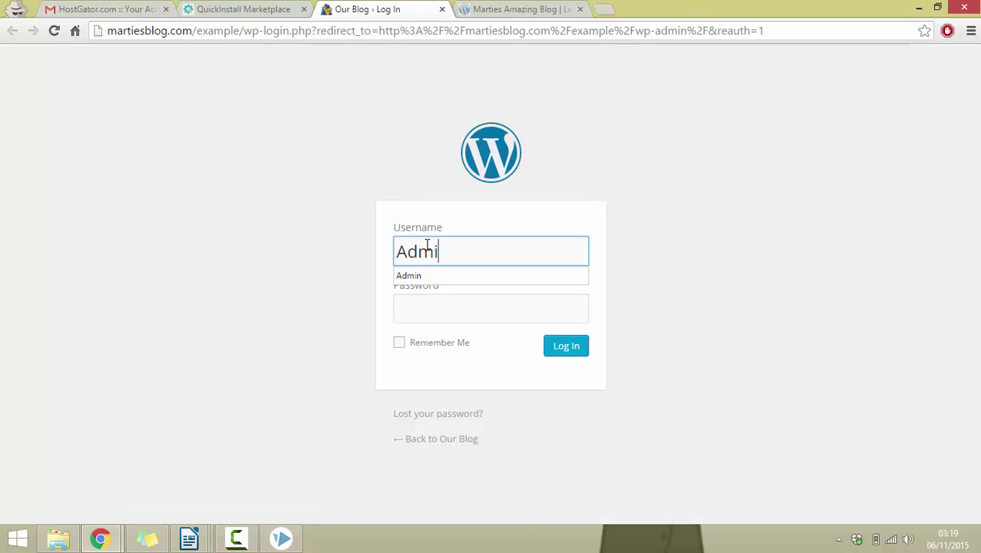
- Log in as Admin with the copied password and view the Our Blog front page
key(Tab)
key(ctrl+v)
key(Return)
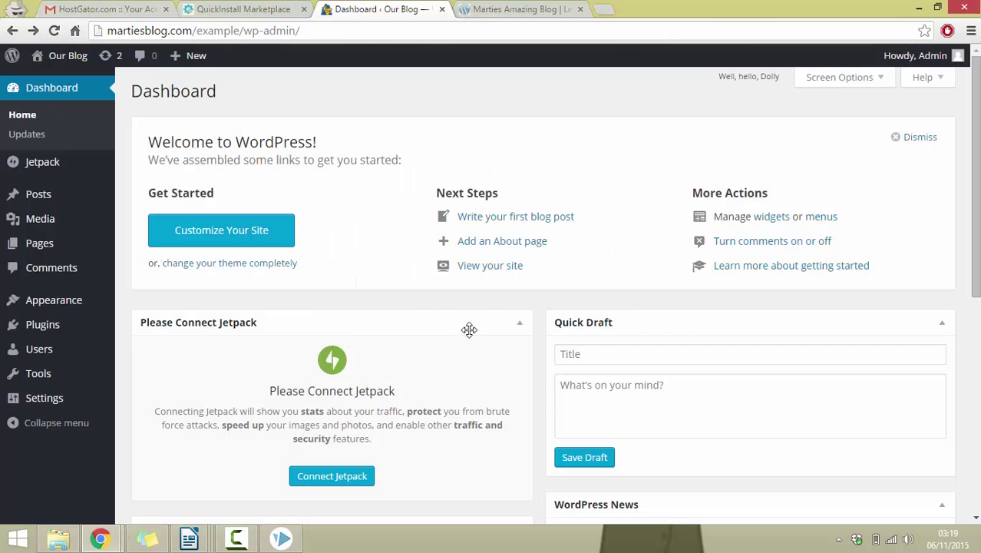
click(60, 52)
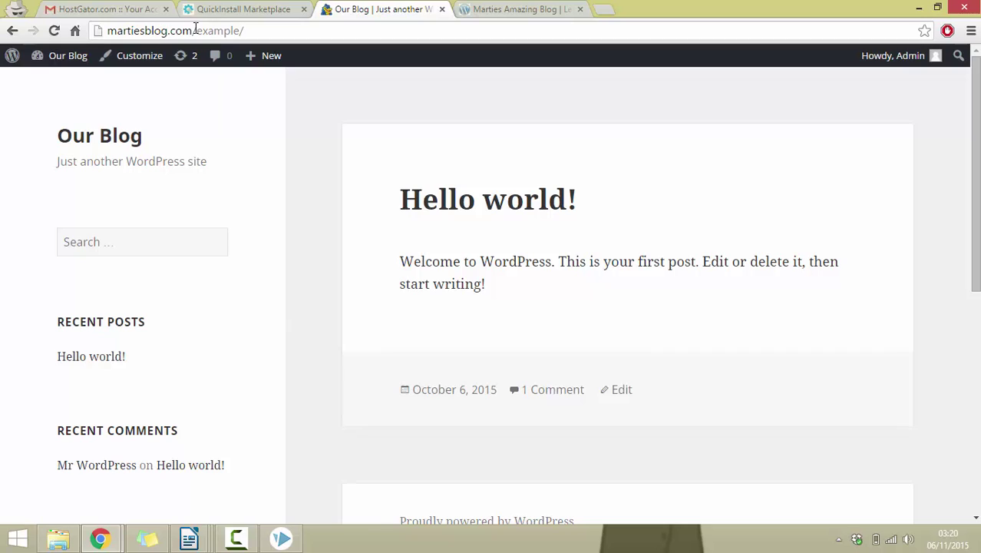
drag(192, 31, 271, 48)
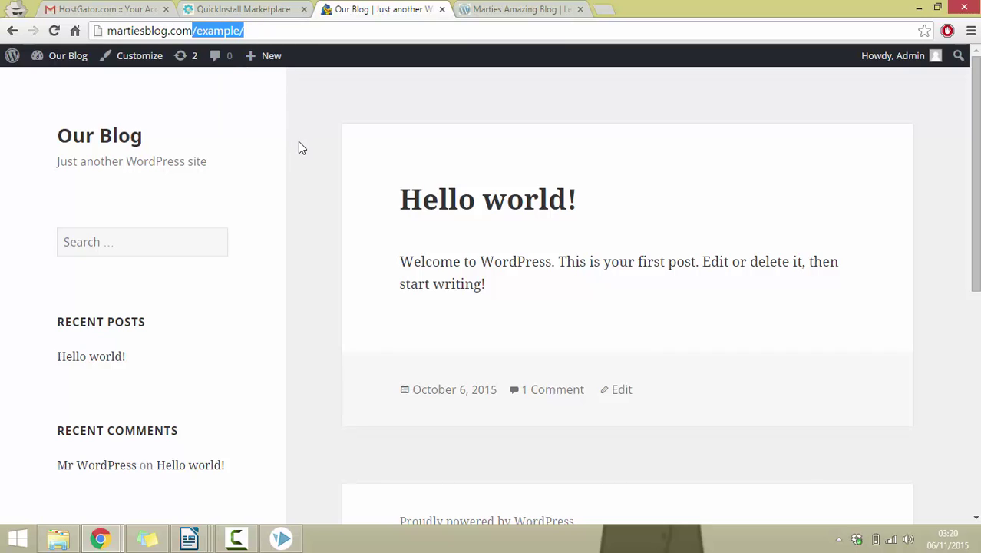
click(526, 10)
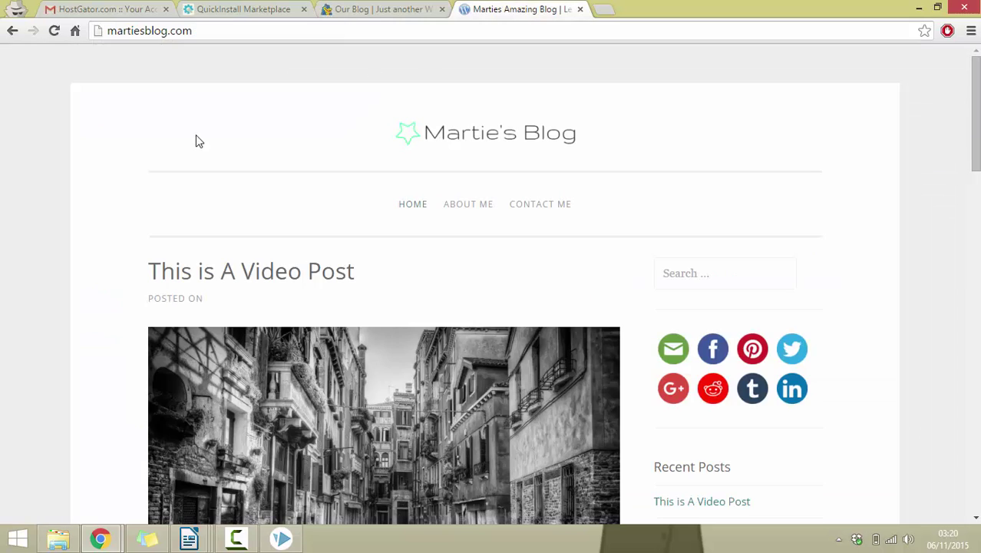
click(54, 32)
click(372, 9)
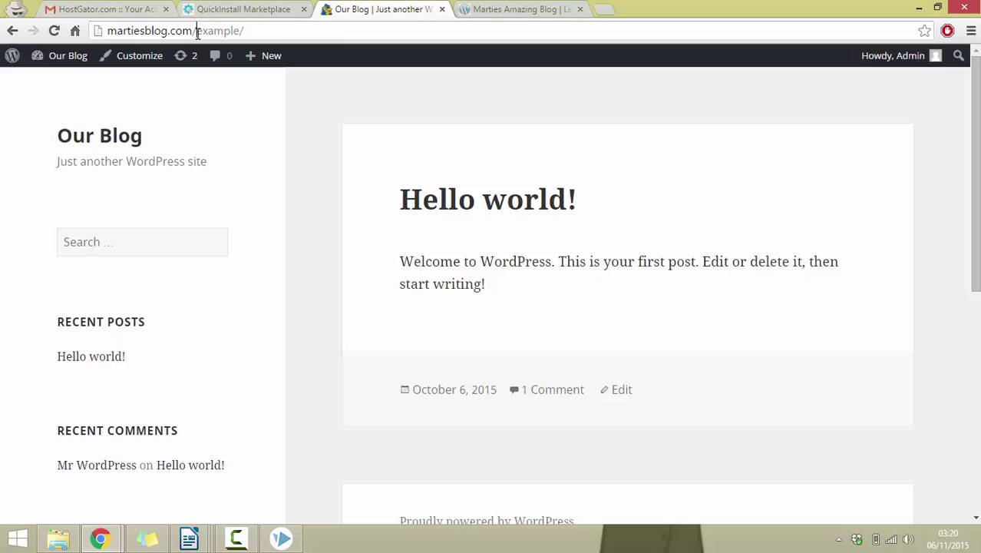
drag(197, 31, 269, 31)
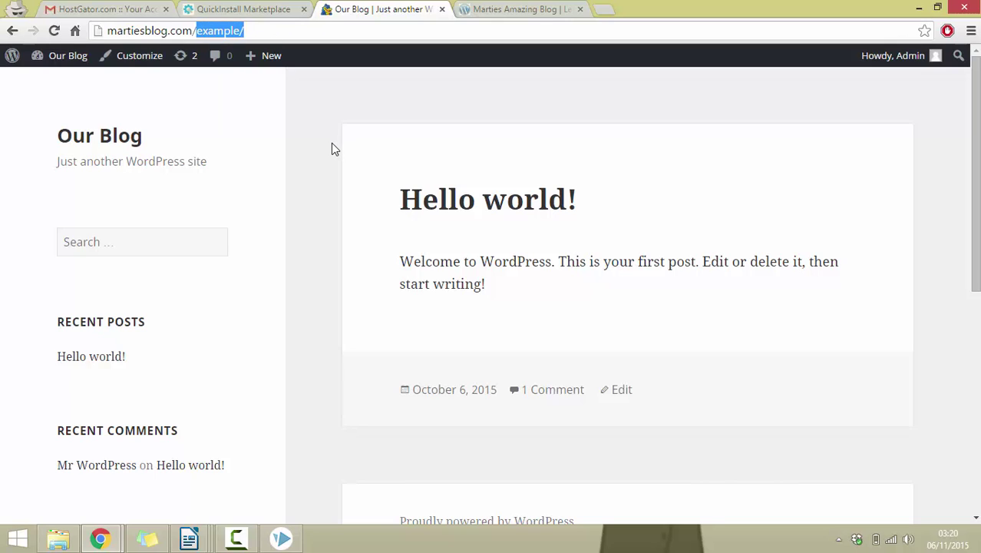
click(241, 139)
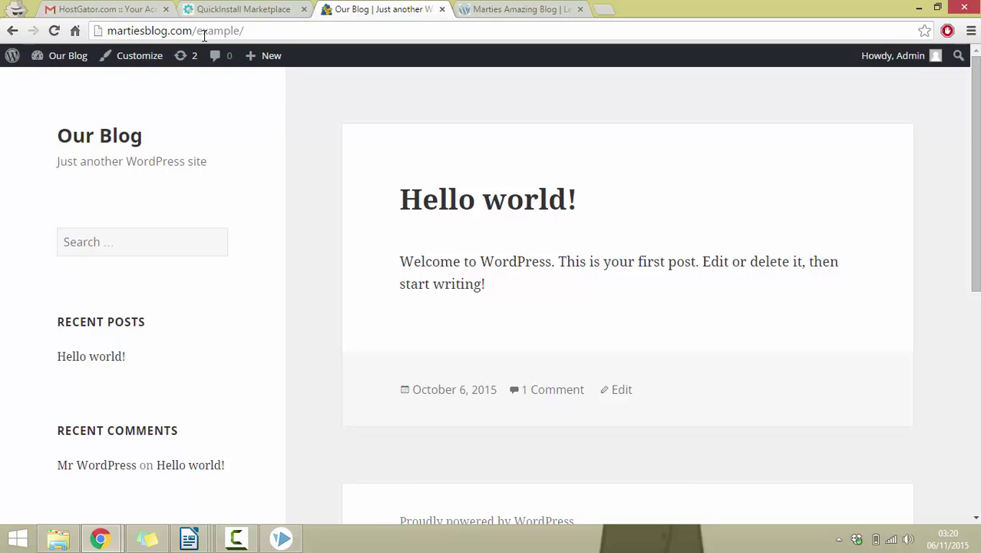